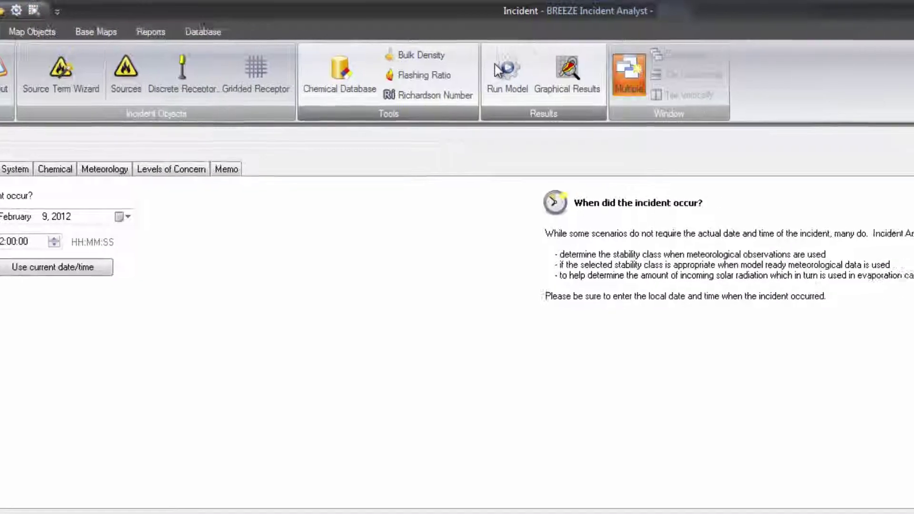
Step: Run the model, close the Dashboard, and view the SLAB summary results as text reports
click(353, 71)
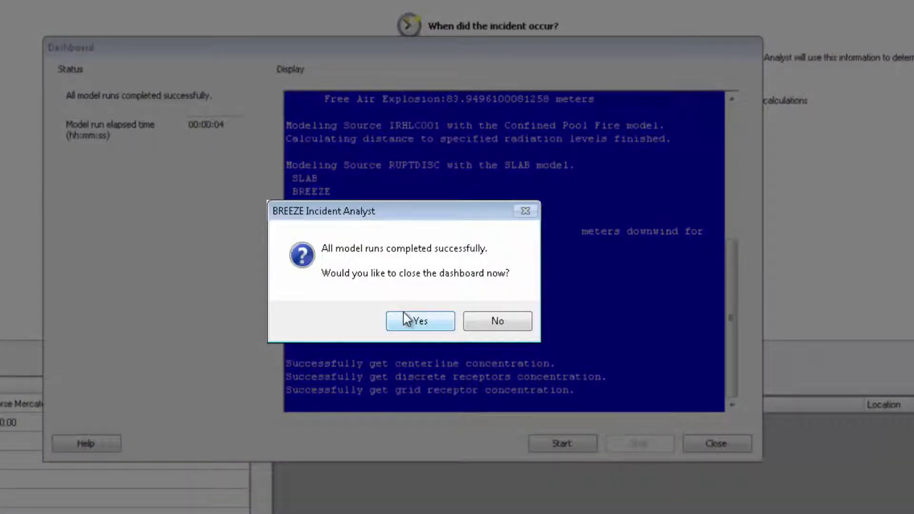
click(405, 321)
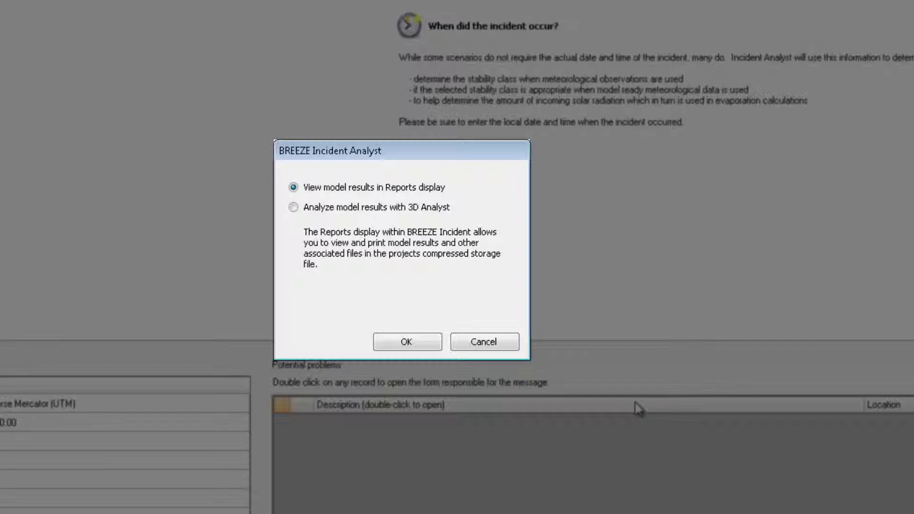
click(408, 342)
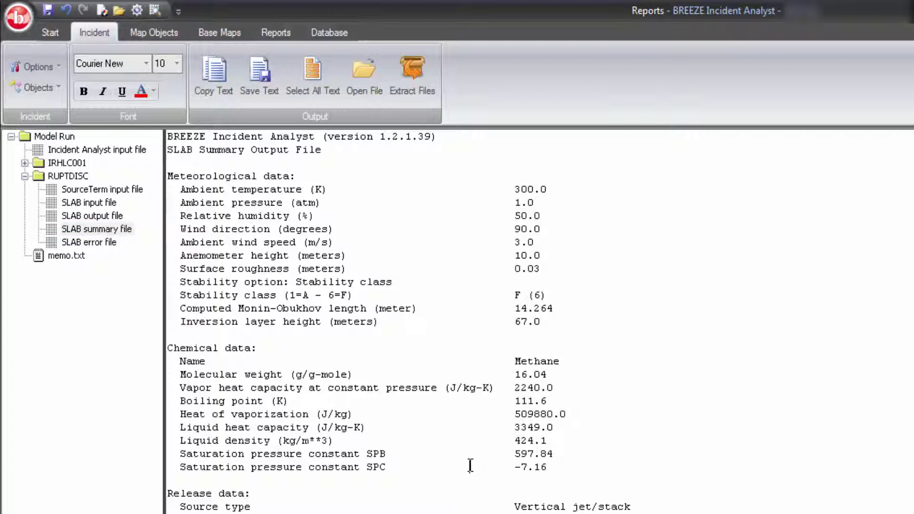
scroll(471, 482, down, 2)
scroll(471, 482, down, 2)
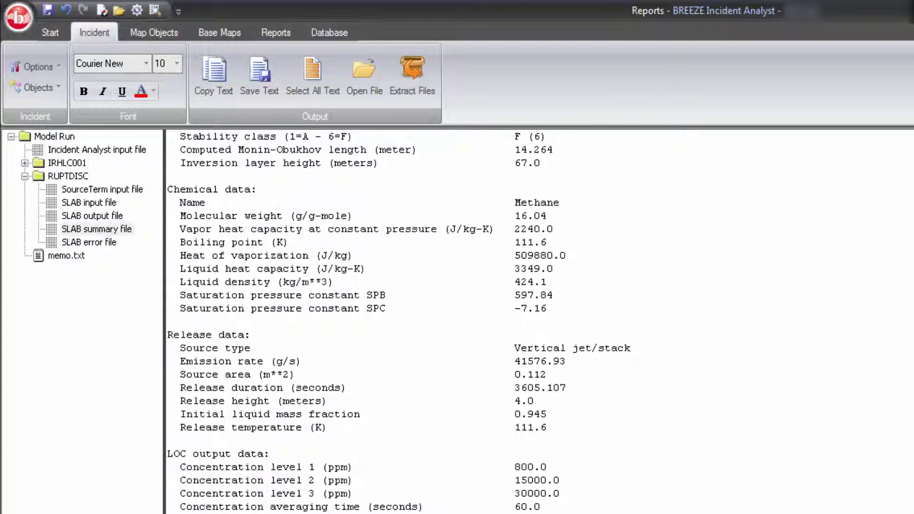
Step: Expand IRHLC001 in the Reports tree and open its DEGADIS output file
click(25, 162)
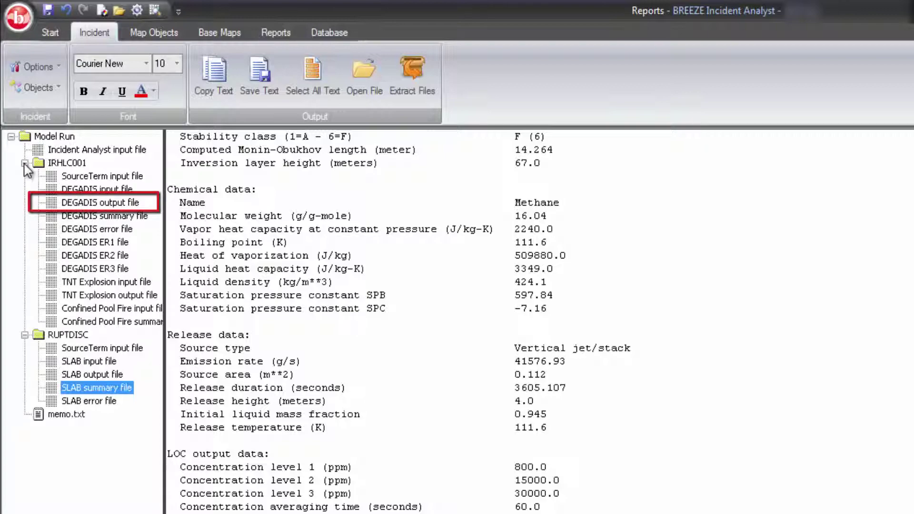
click(44, 201)
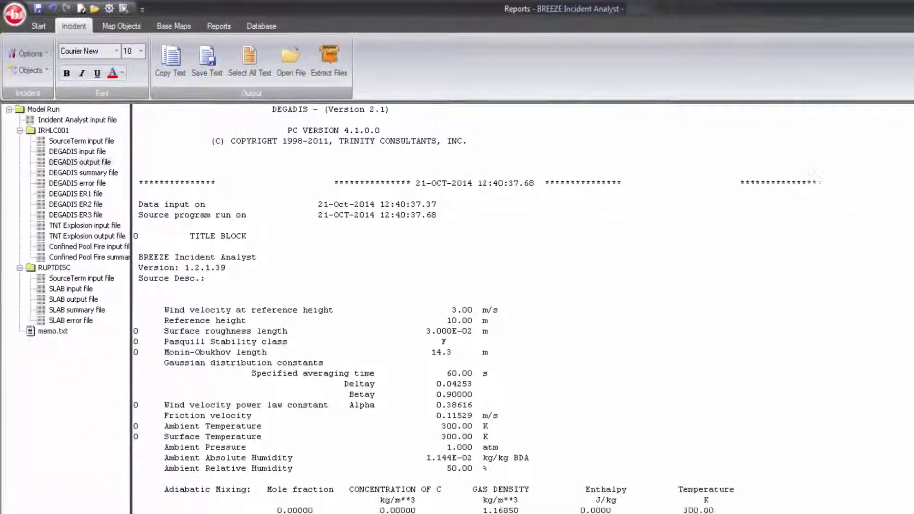
scroll(521, 307, down, 5)
scroll(521, 307, down, 10)
scroll(521, 307, down, 10)
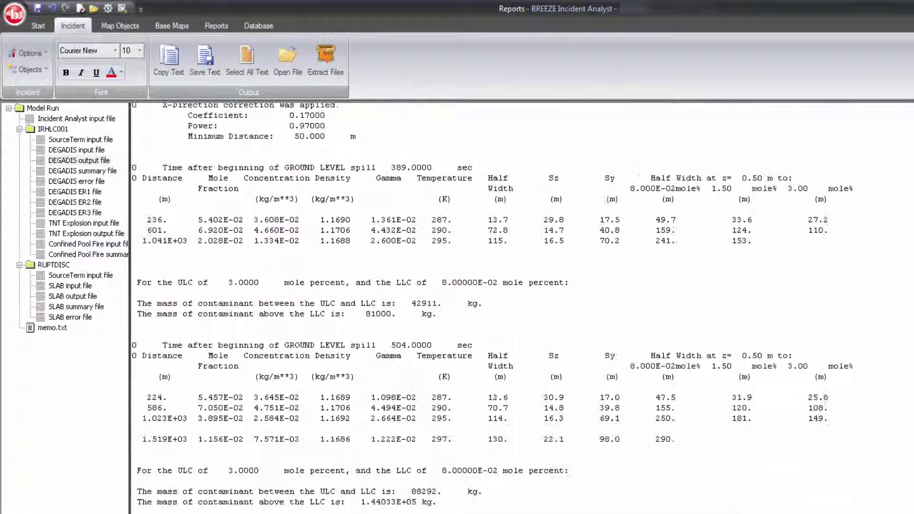
scroll(521, 308, down, 7)
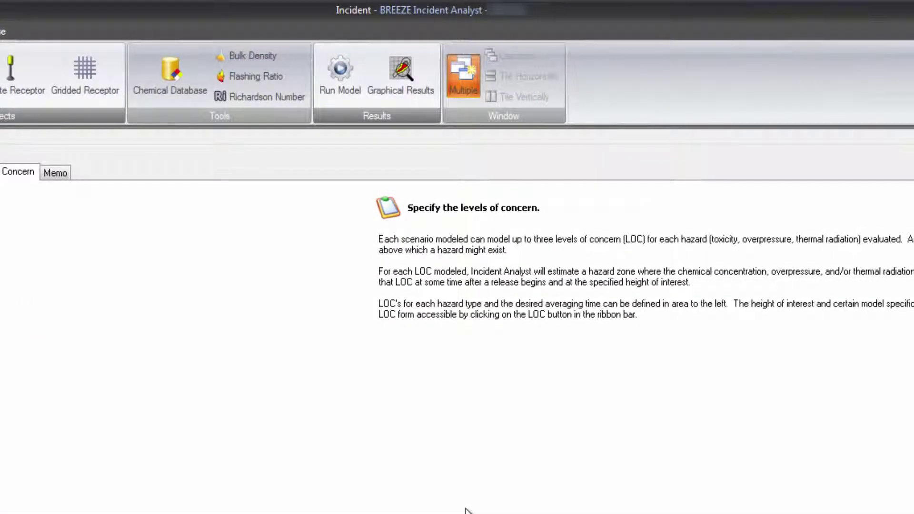
Step: Launch BREEZE 3D Analyst from Graphical Results to show the gridded site map
click(402, 61)
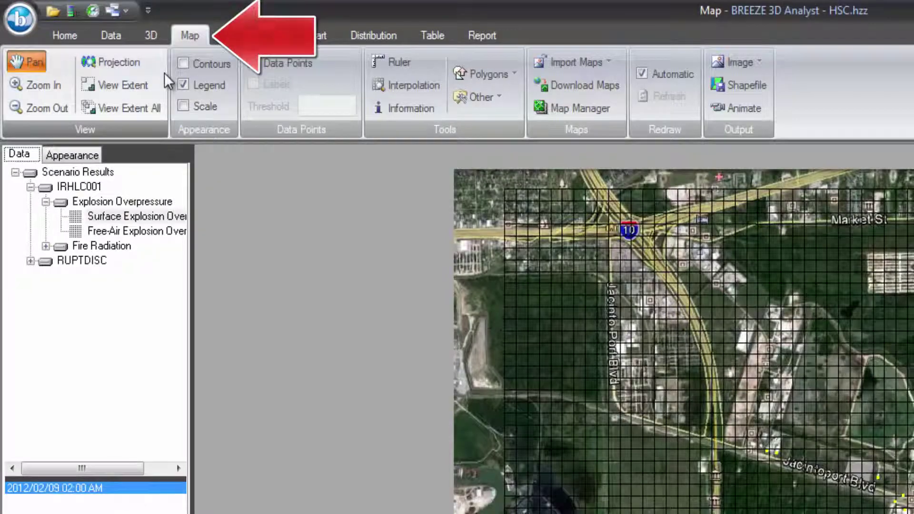
Step: Zoom to the release site and load RUPTDISC Toxic Dispersion Concentration onto the map
click(20, 87)
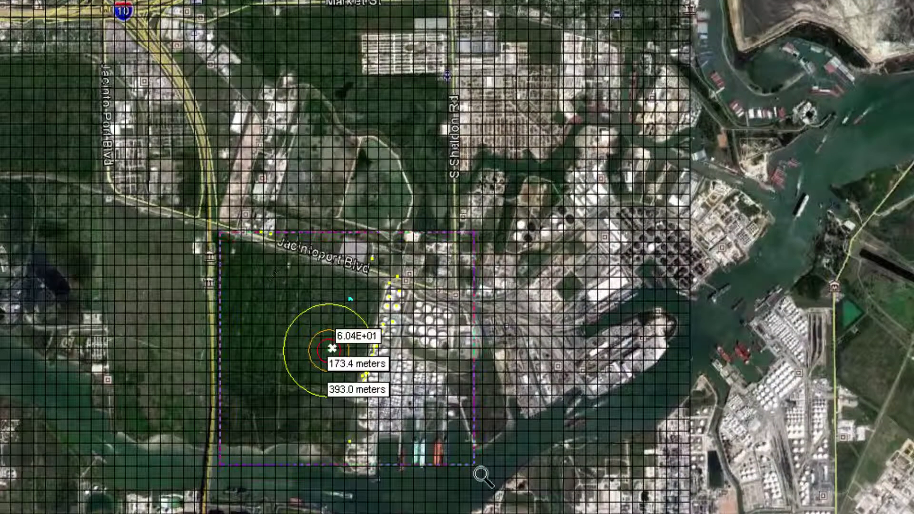
drag(221, 234, 486, 484)
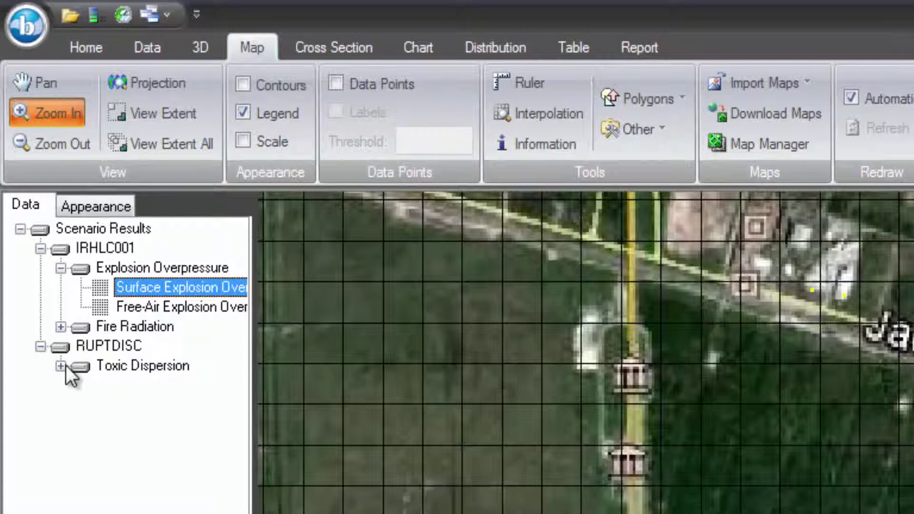
click(61, 366)
click(108, 386)
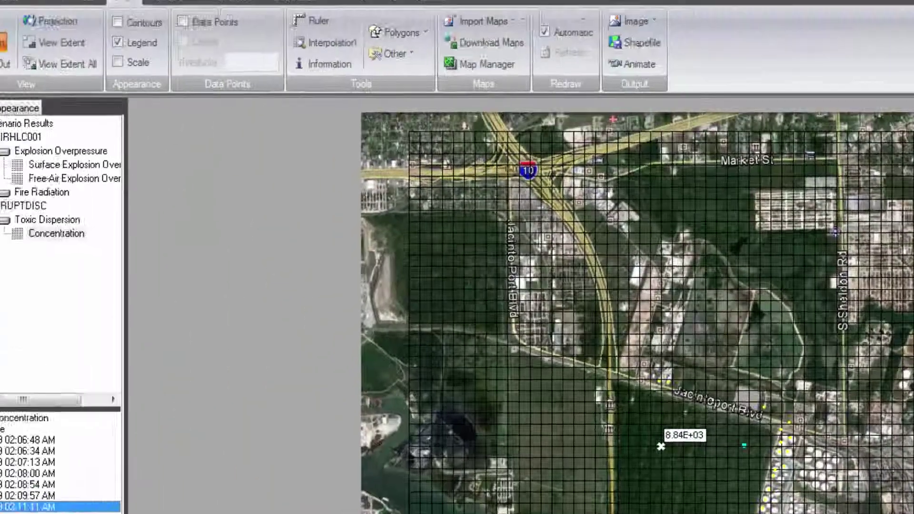
Step: Plot RUPTDISC Concentration for 2012/02/09 02:00 AM to Google Earth
click(99, 31)
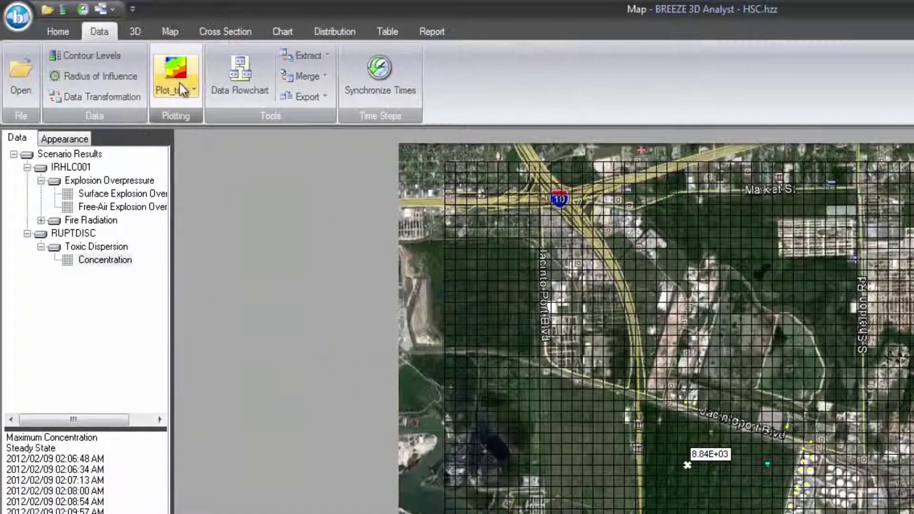
click(184, 89)
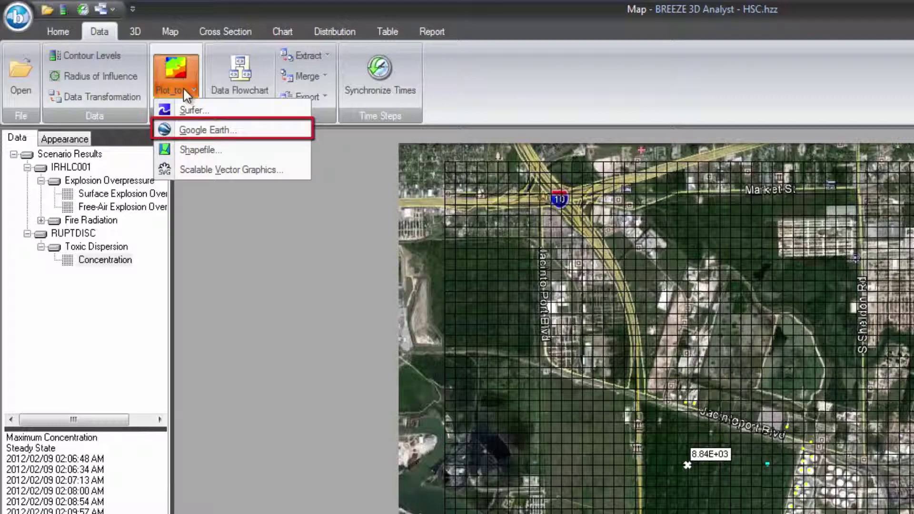
click(187, 129)
click(201, 173)
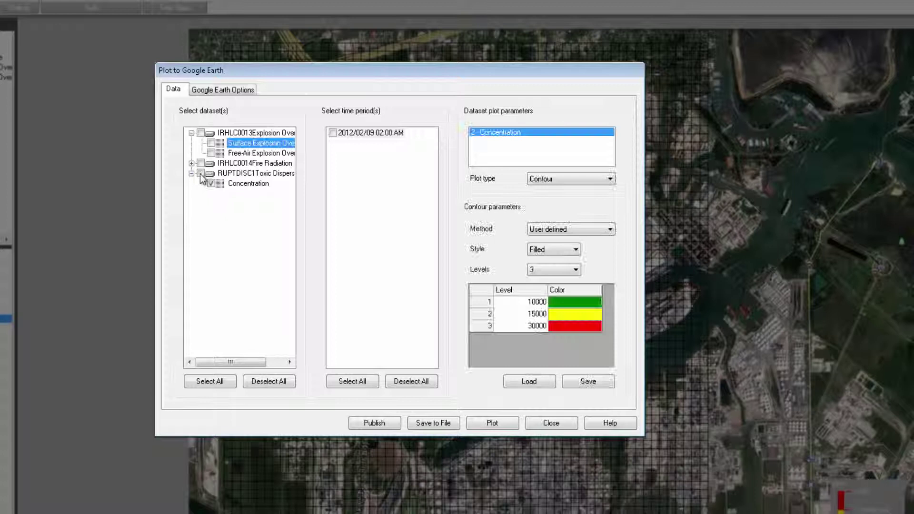
click(333, 133)
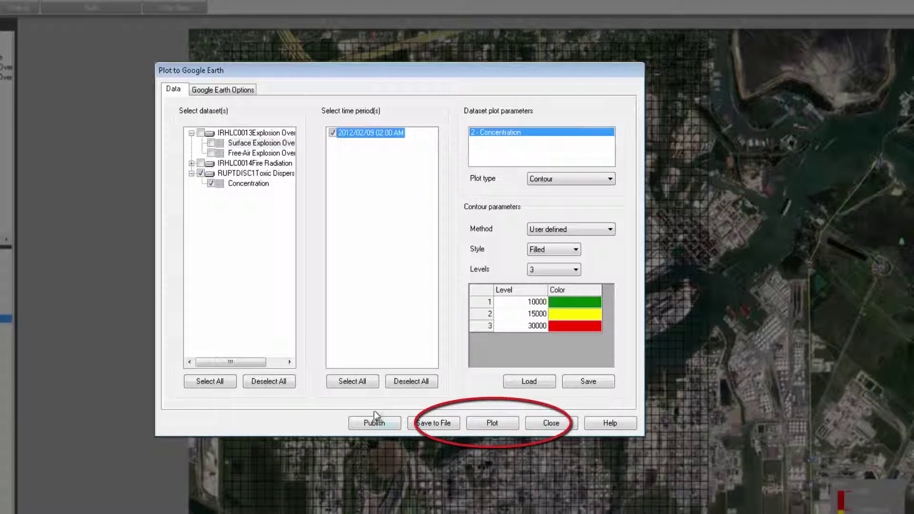
click(479, 425)
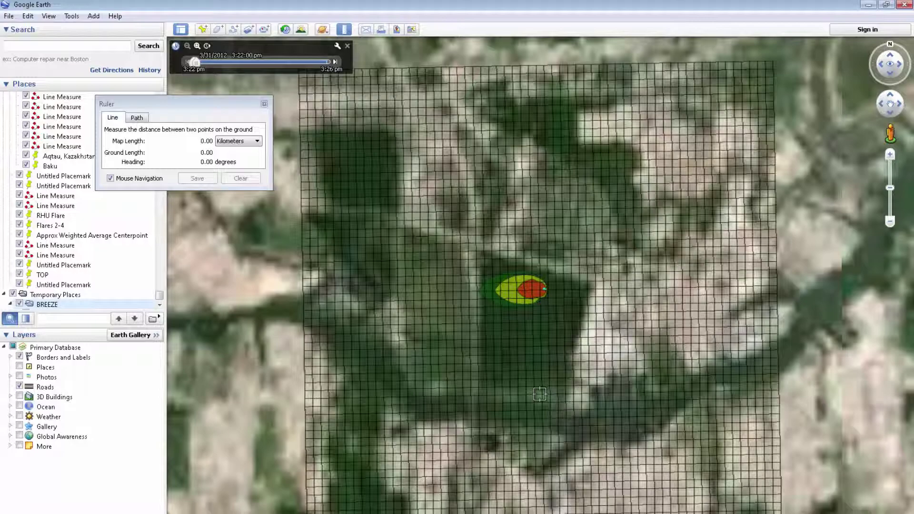
scroll(536, 300, up, 3)
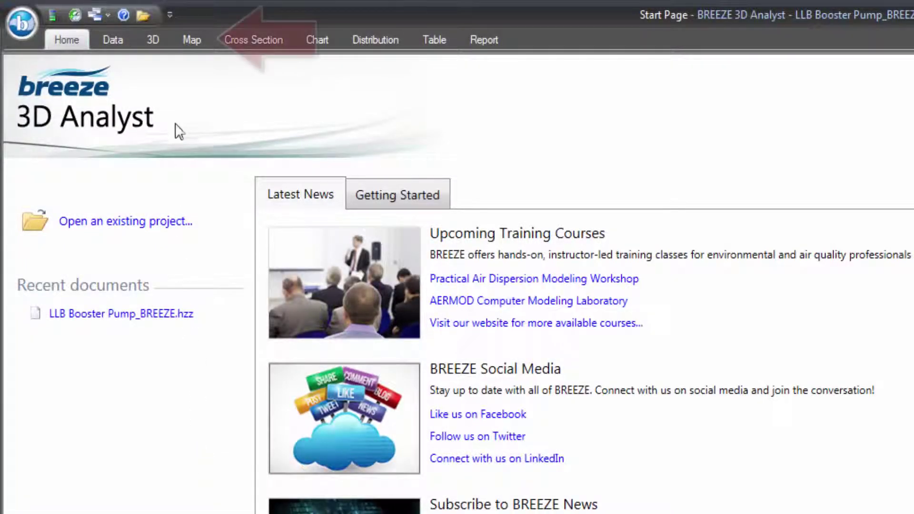
Step: Show the 50MMHOLE concentration plume with its 166.3 and 253.3 m radius markers
click(182, 42)
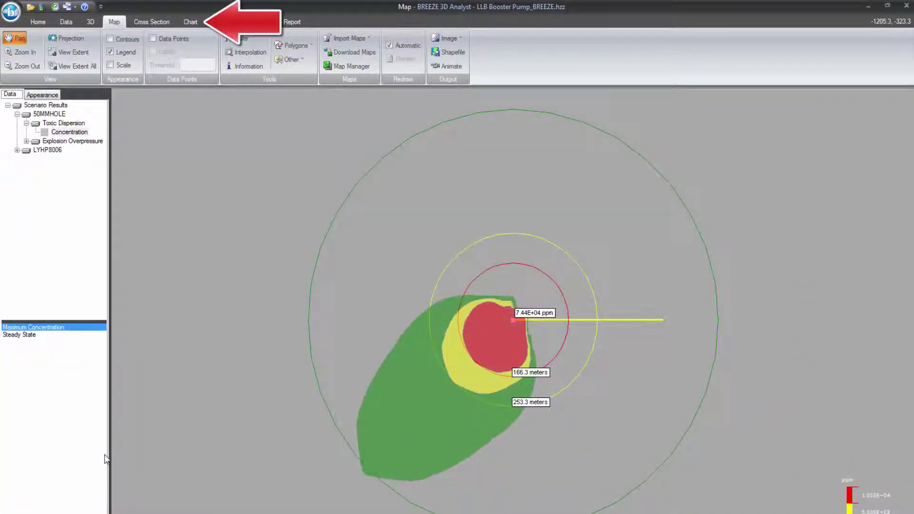
Step: Chart centerline maximum concentration as area, bar and line, then view its distribution
click(189, 20)
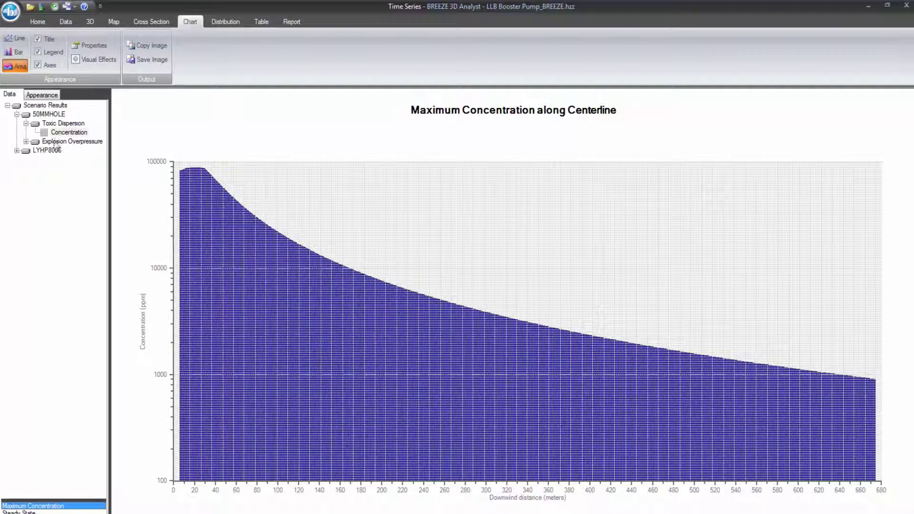
click(20, 57)
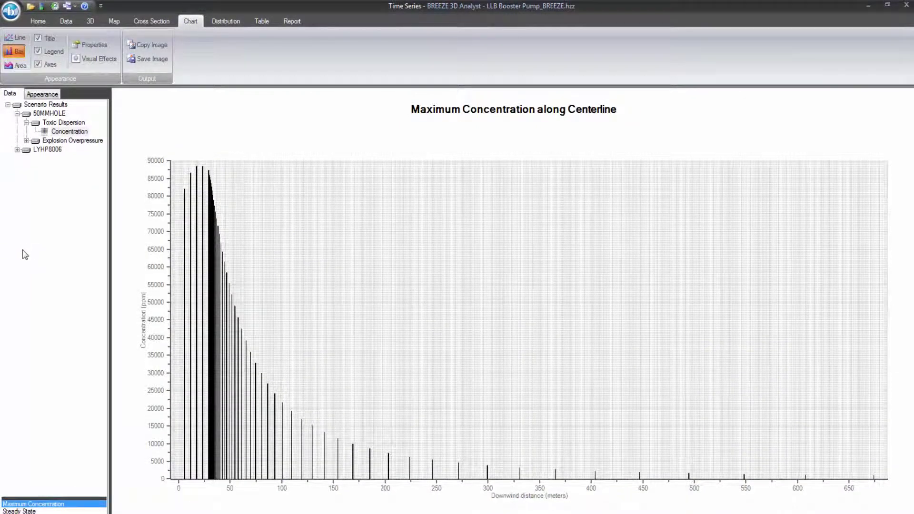
click(20, 37)
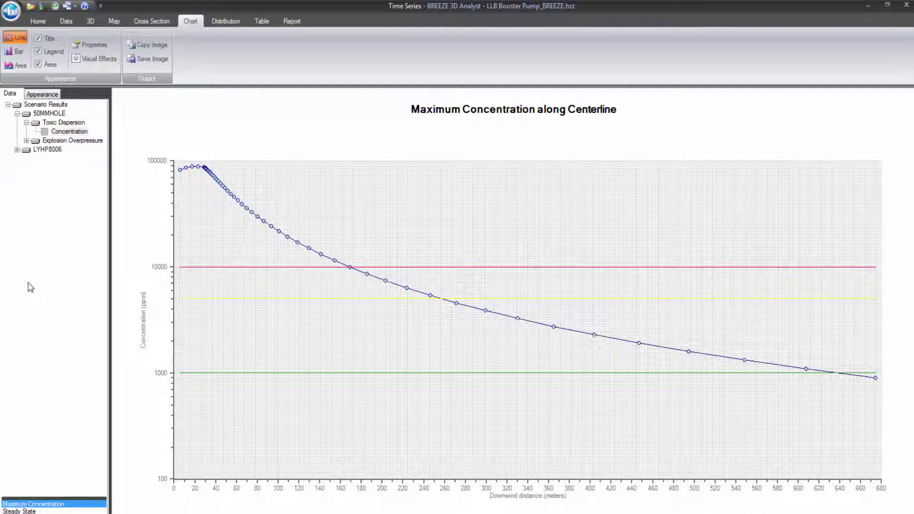
click(216, 22)
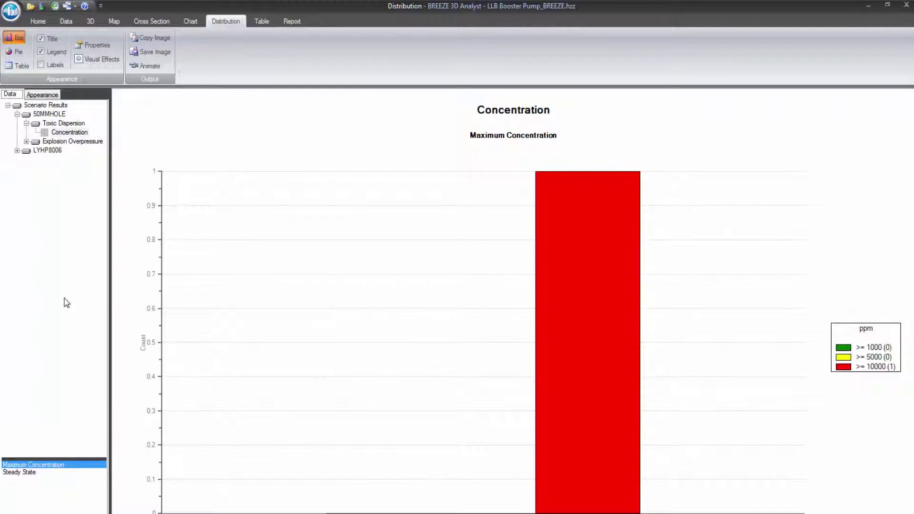
Step: Display the concentration distribution as a pie chart, then as a counts table
click(18, 52)
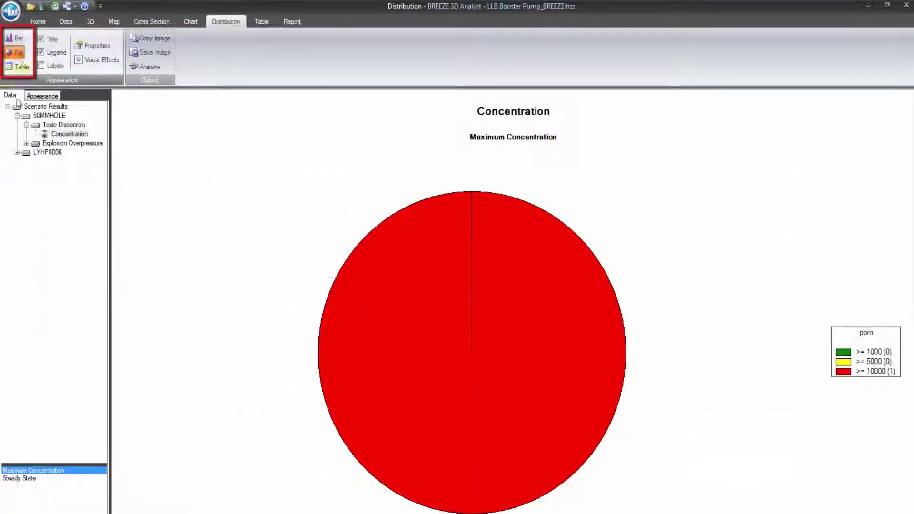
click(17, 67)
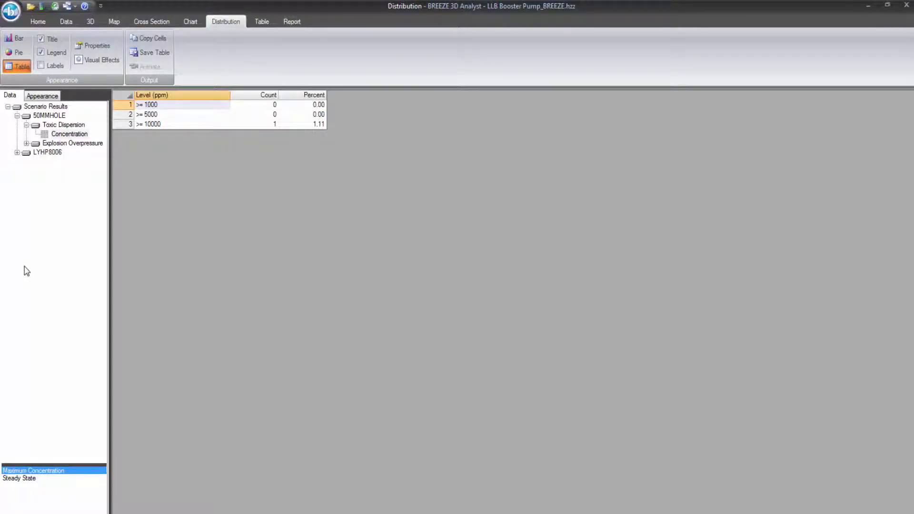
Step: Bring up the full concentration data table view
click(263, 22)
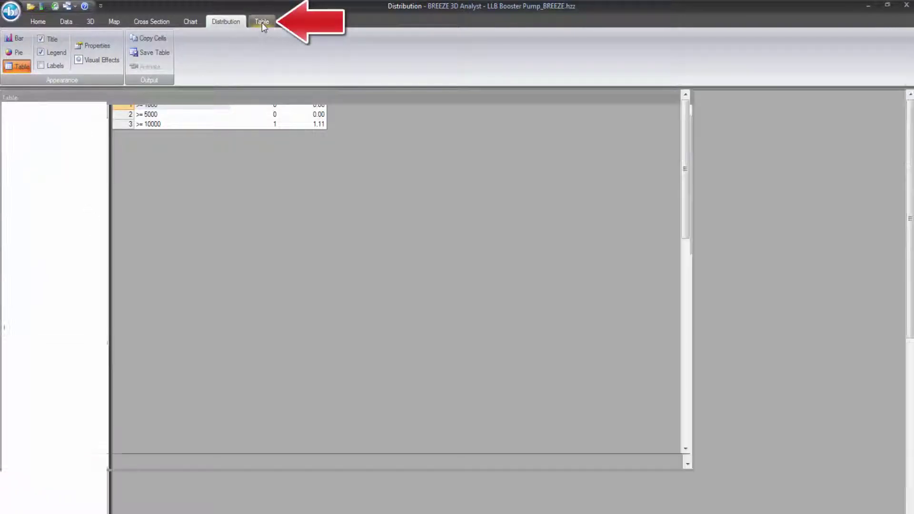